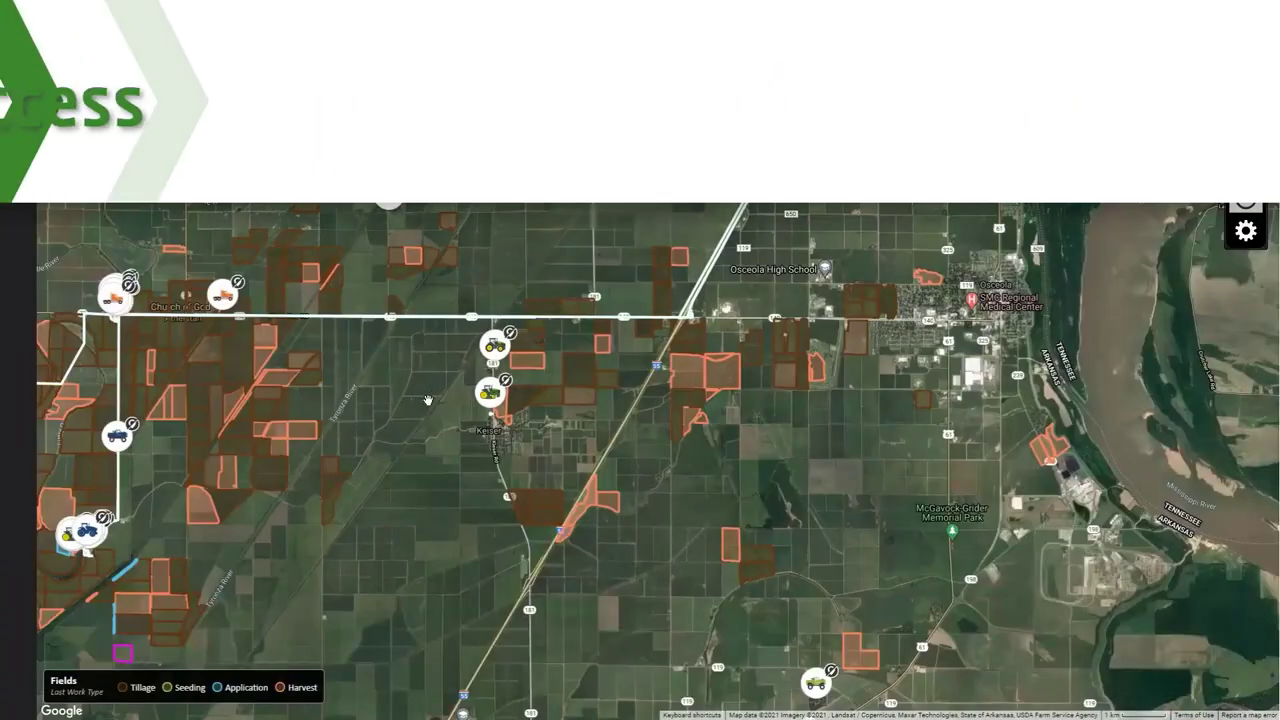
Zoom in near Keiser, open the tractor's status details and start Remote Display Access
scroll(429, 390, up, 4)
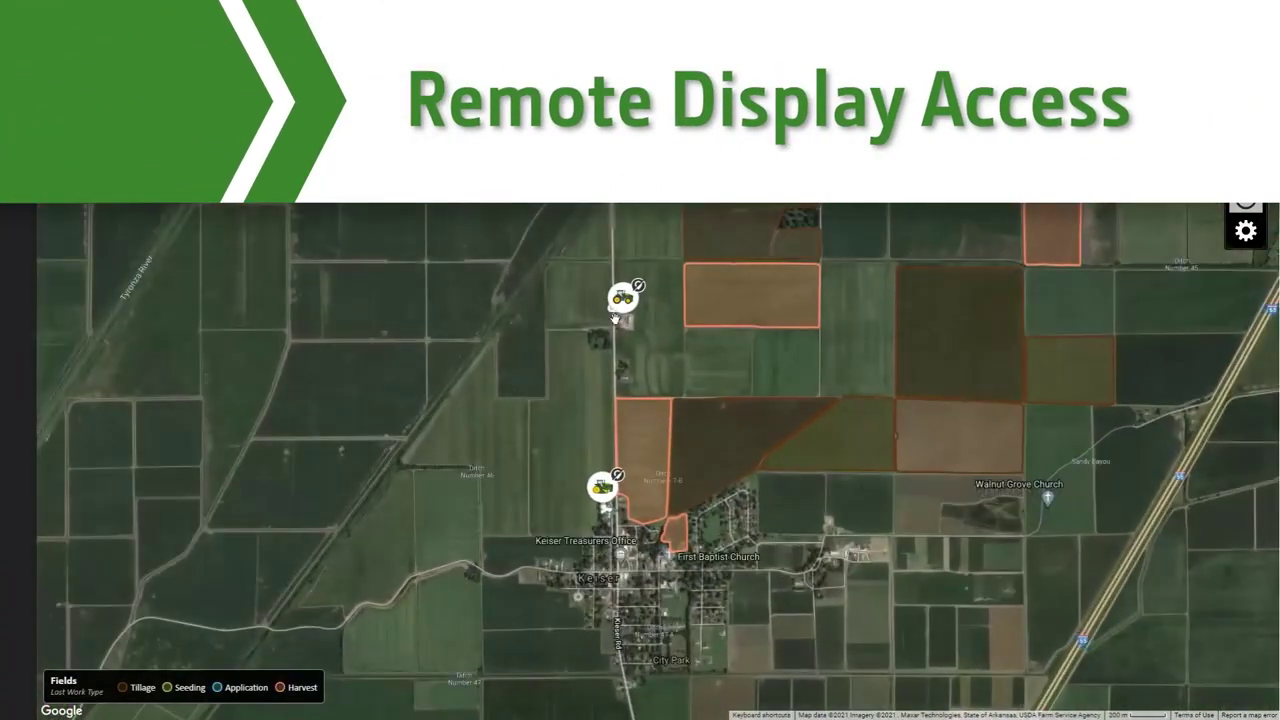
click(621, 310)
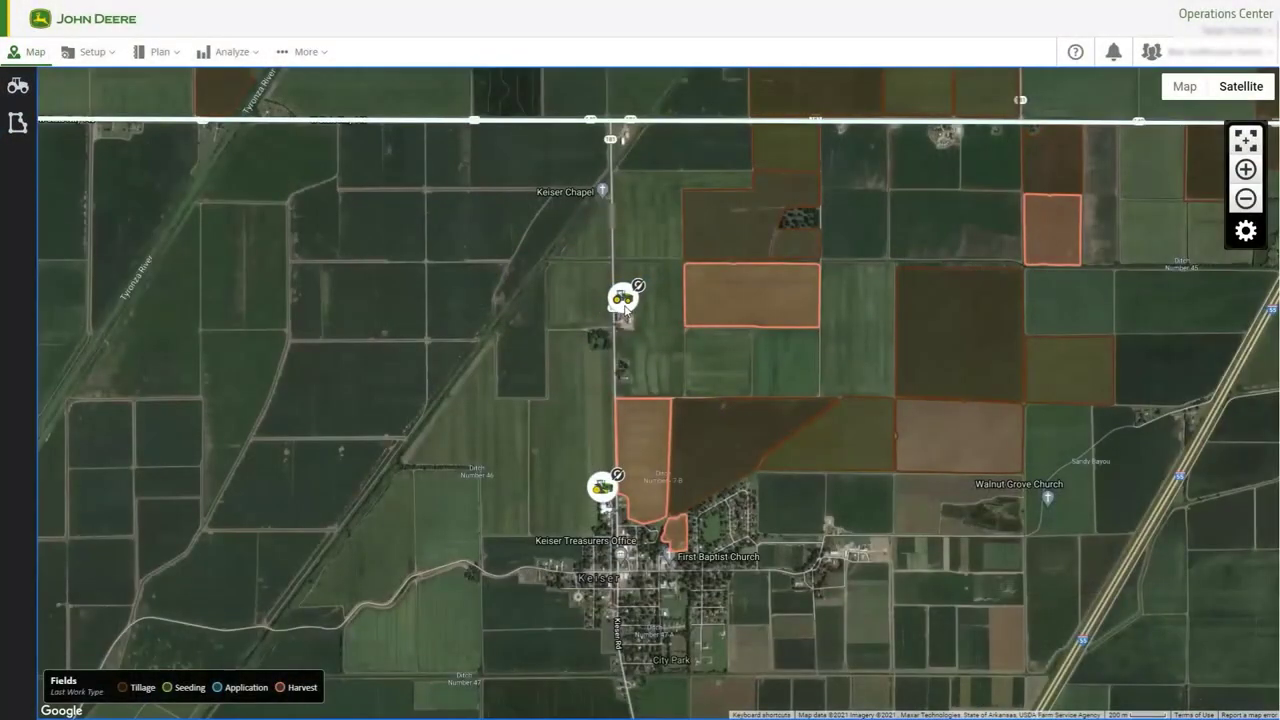
click(622, 300)
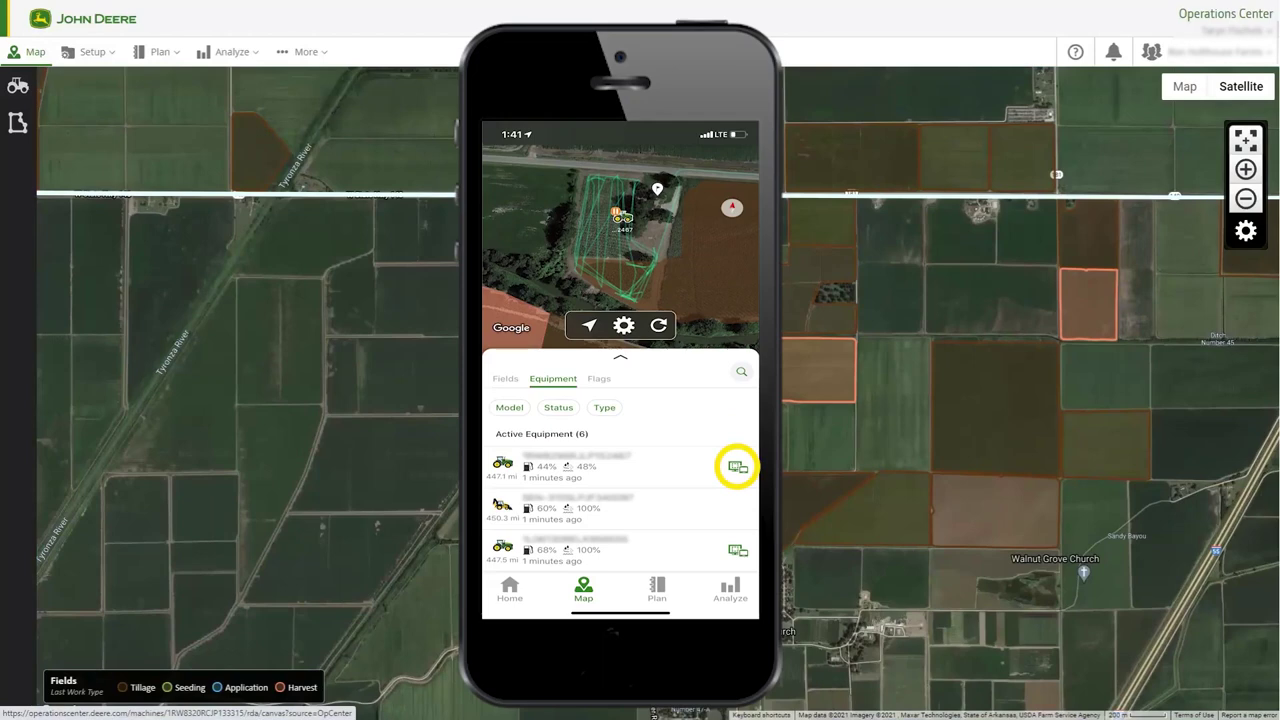
click(607, 378)
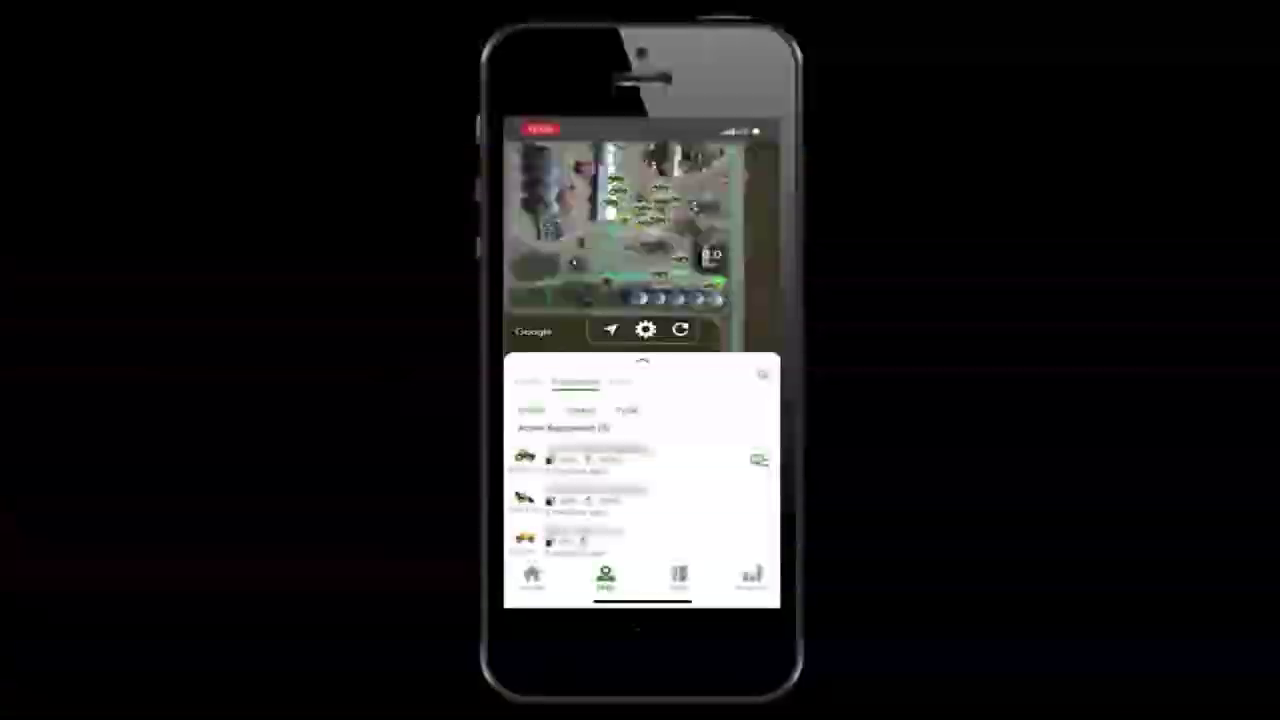
Open the first active machine's details and check its Today utilization and Work history
click(672, 460)
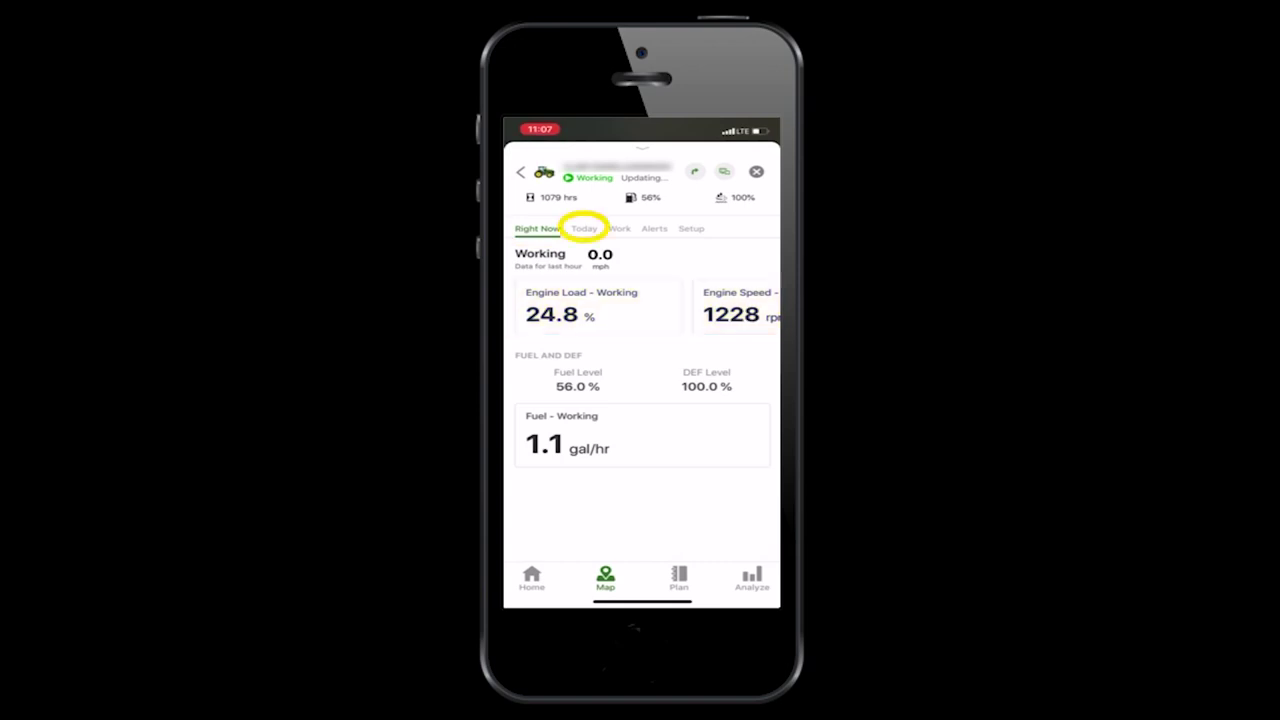
click(584, 228)
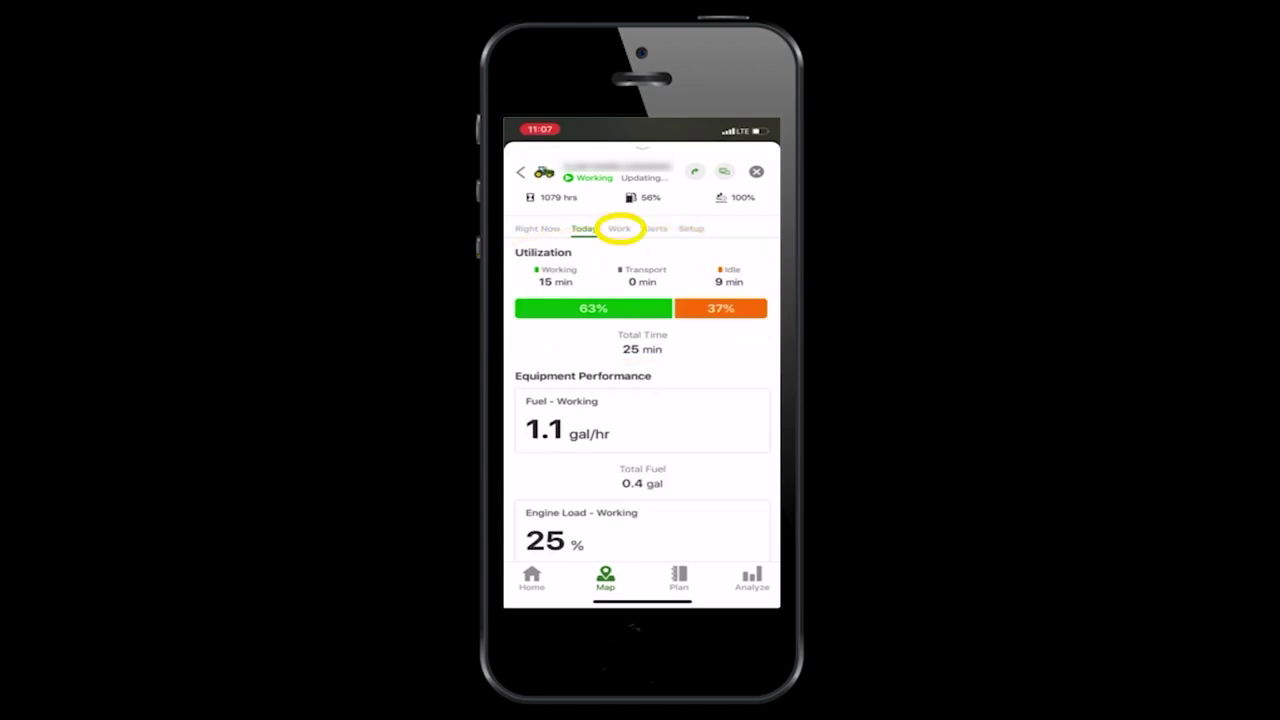
click(619, 228)
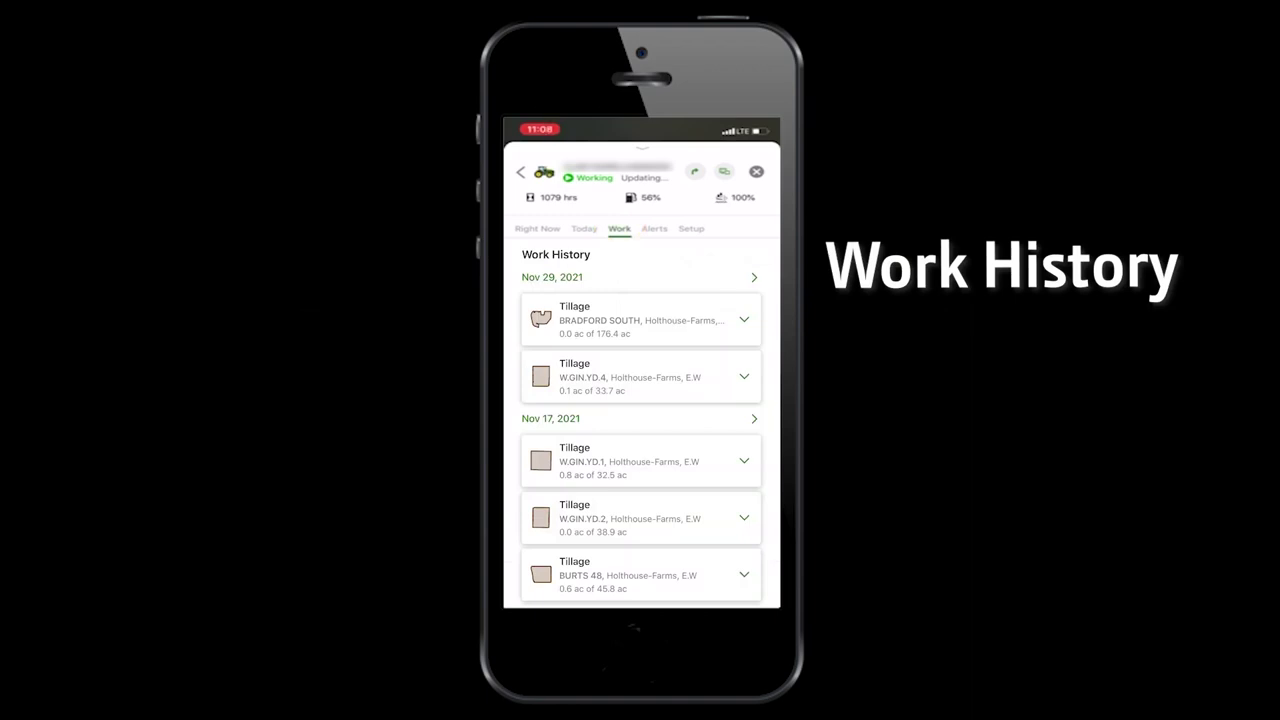
Review its alerts, expanding the first ITC 522394.13 code, then view its Setup details
click(654, 228)
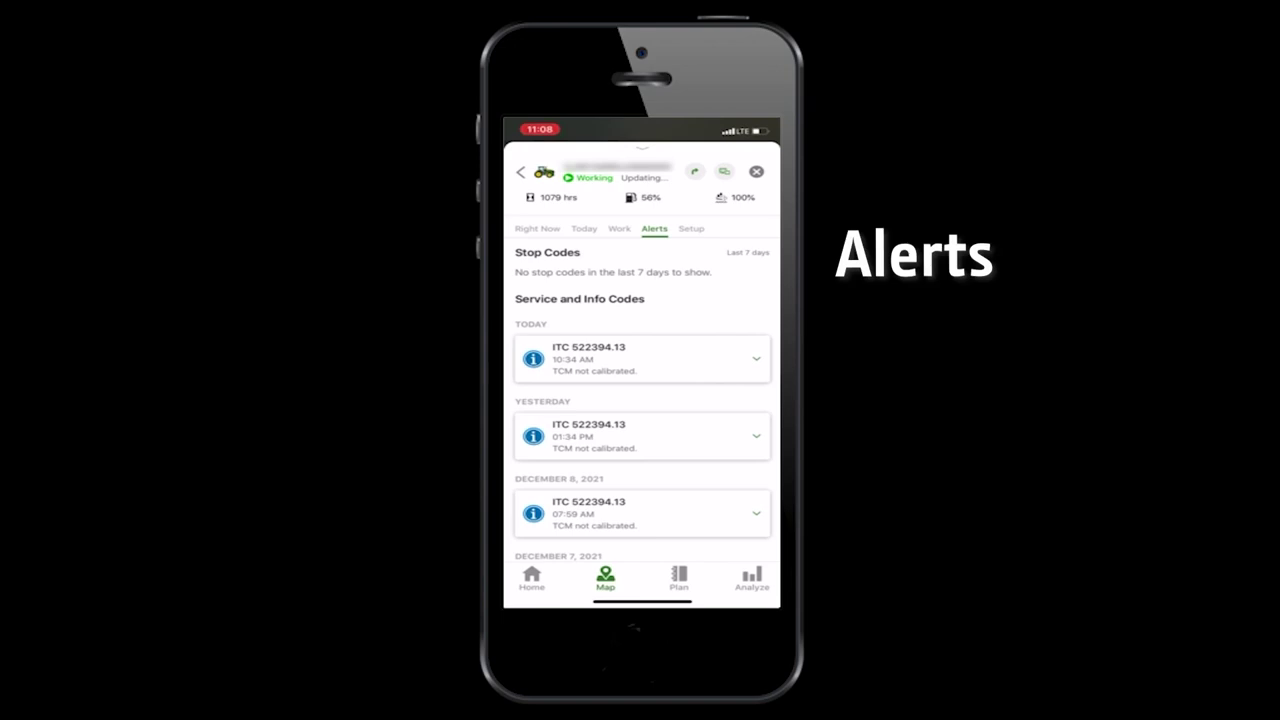
click(755, 357)
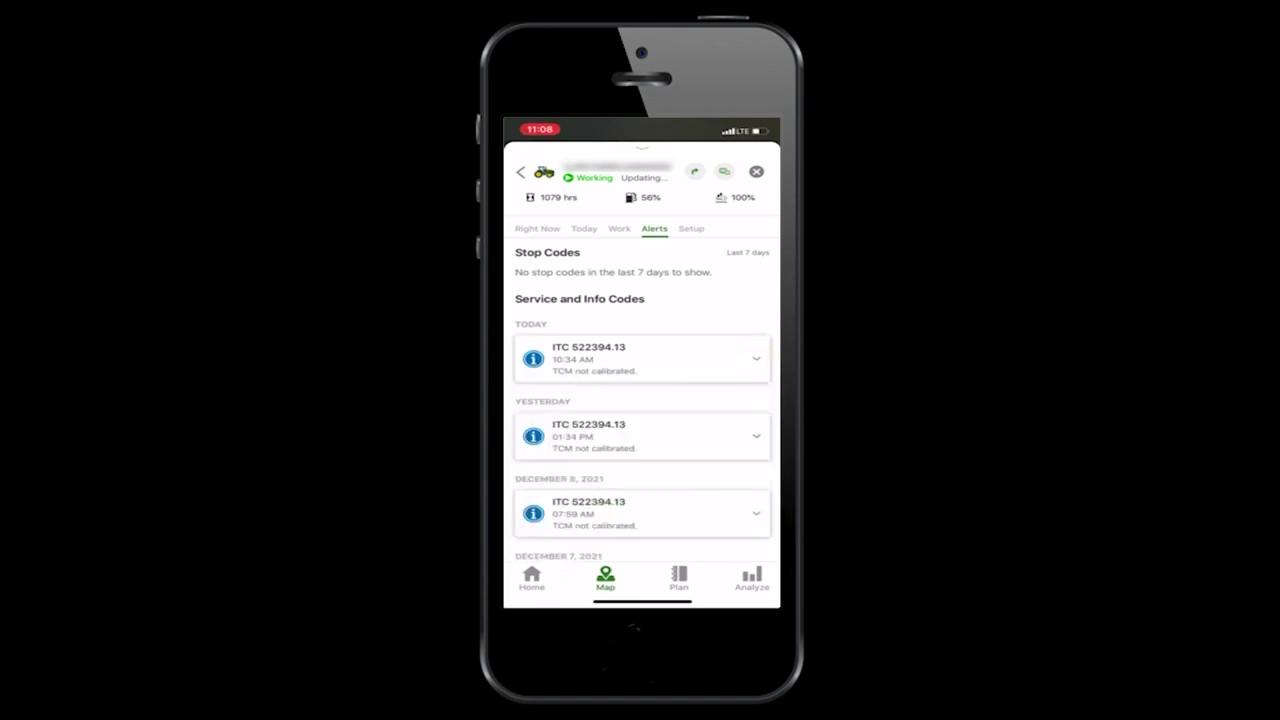
click(691, 228)
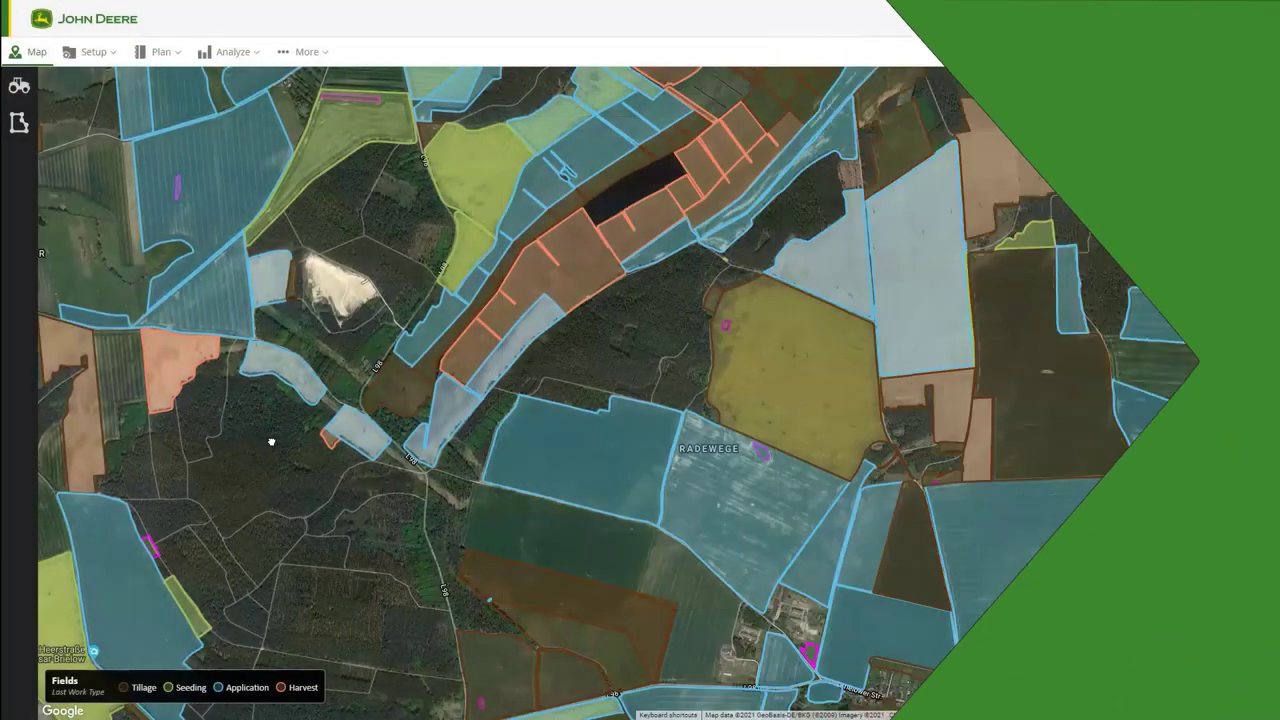
Open the first field's 2021 Dicotex Application summary and confirm the JOHN DEERE 6195R under Equipment
drag(271, 441, 201, 602)
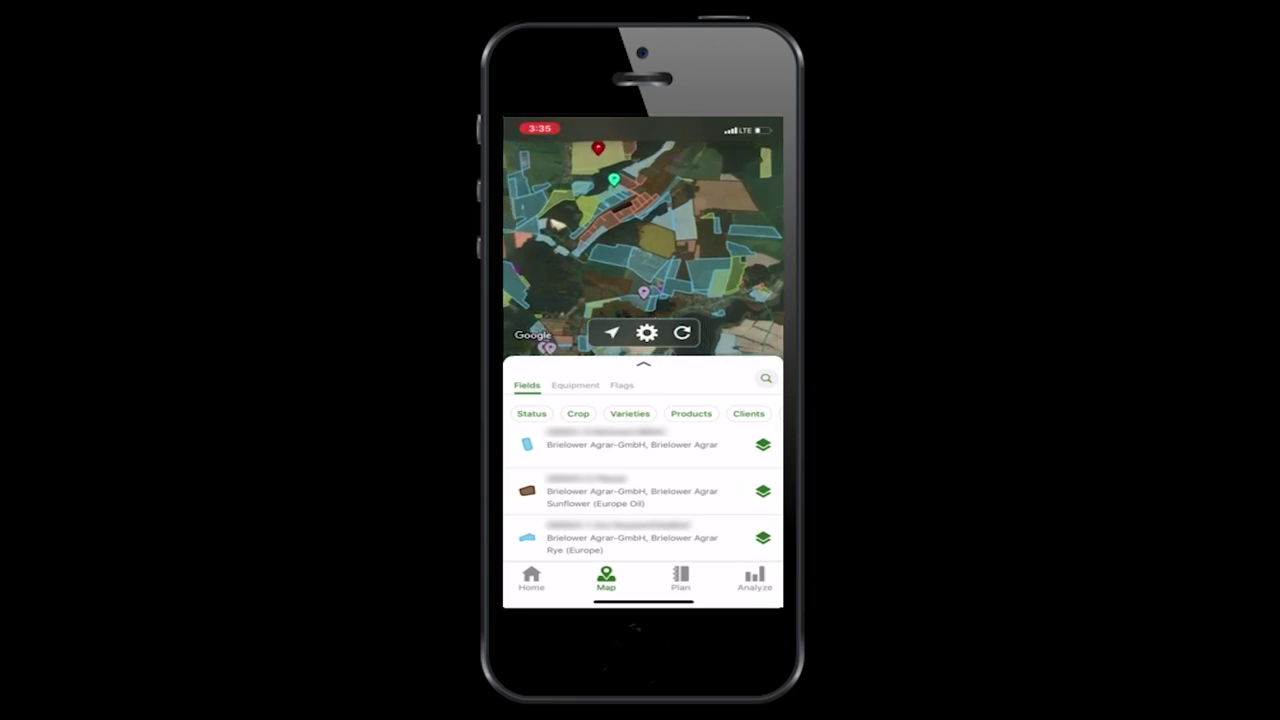
click(684, 444)
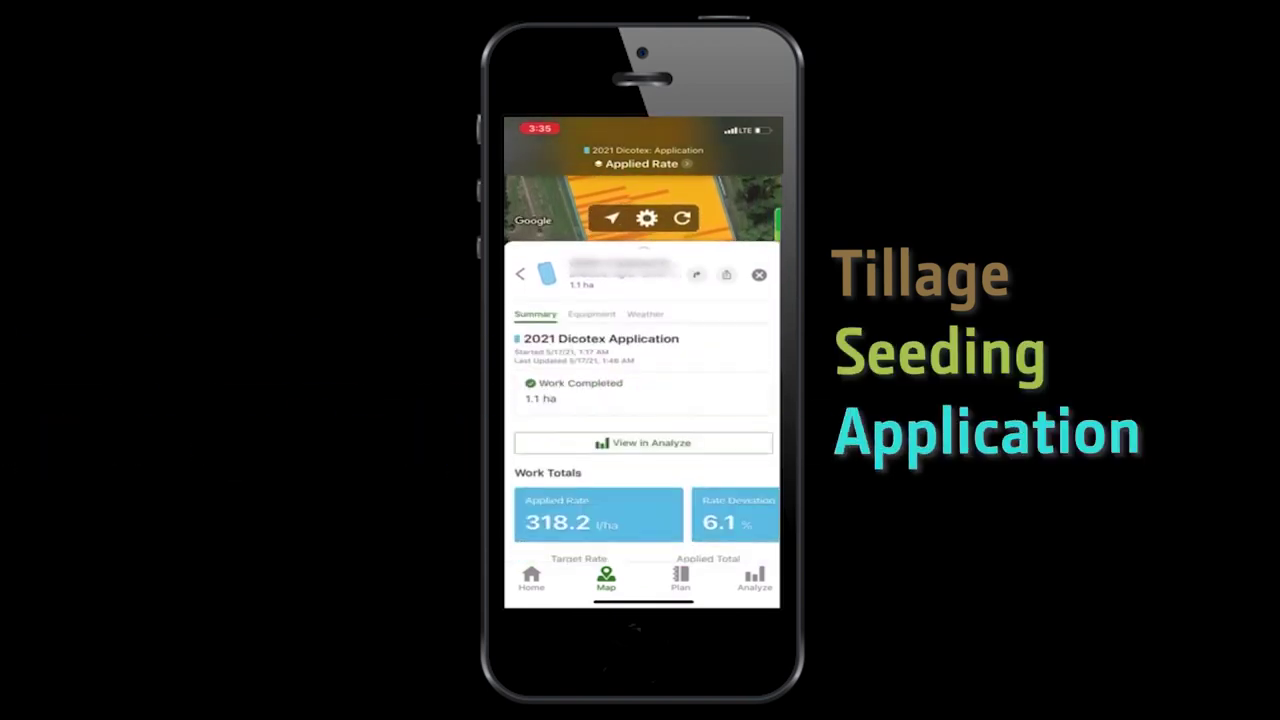
scroll(642, 420, down, 2)
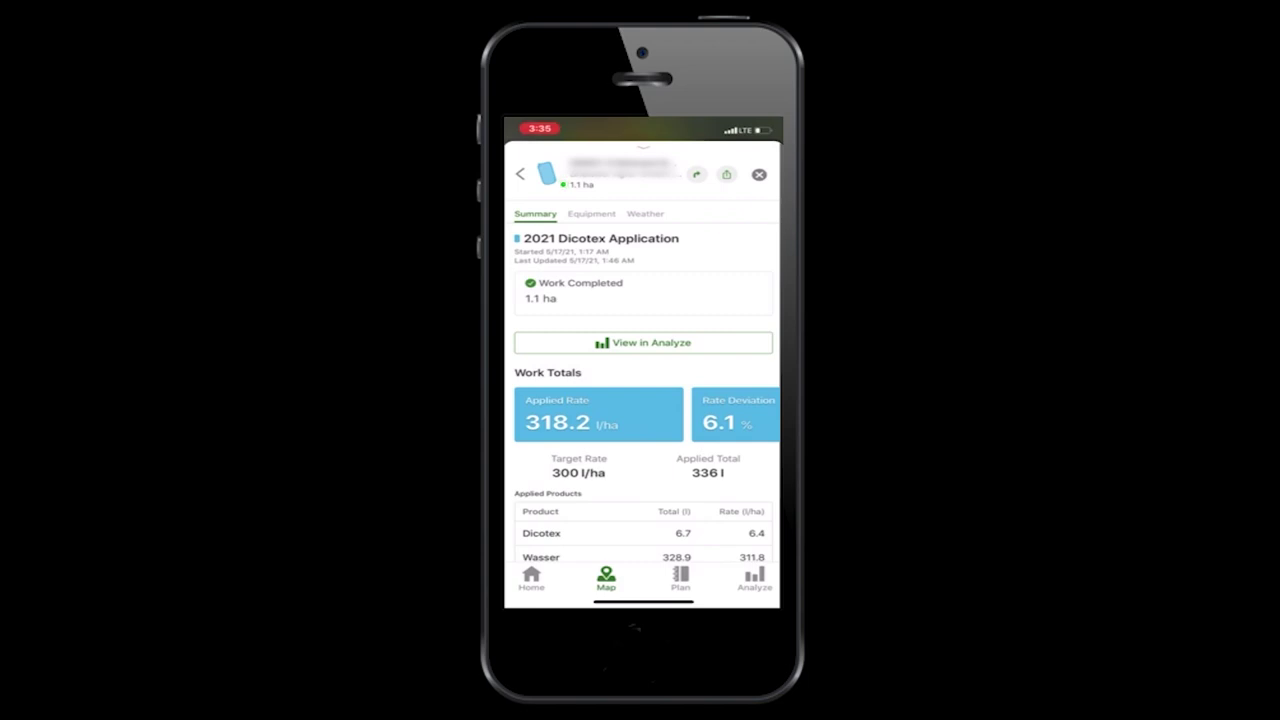
scroll(647, 473, down, 1)
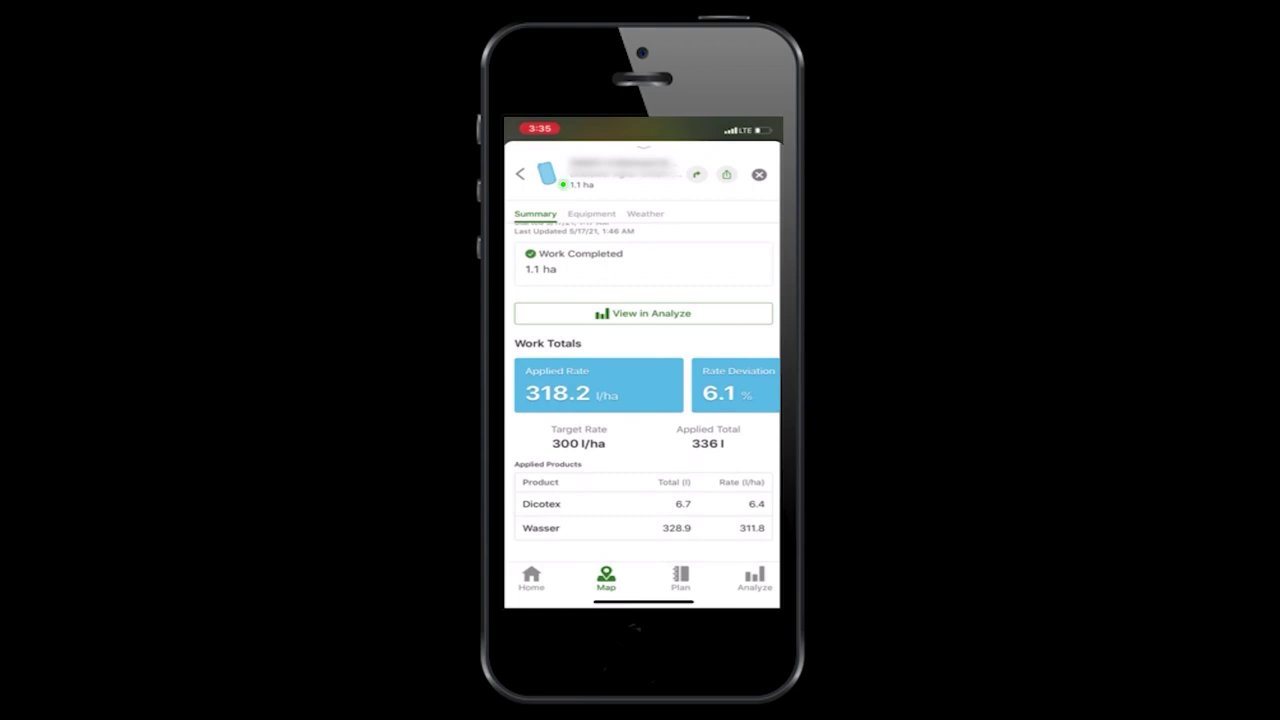
click(591, 213)
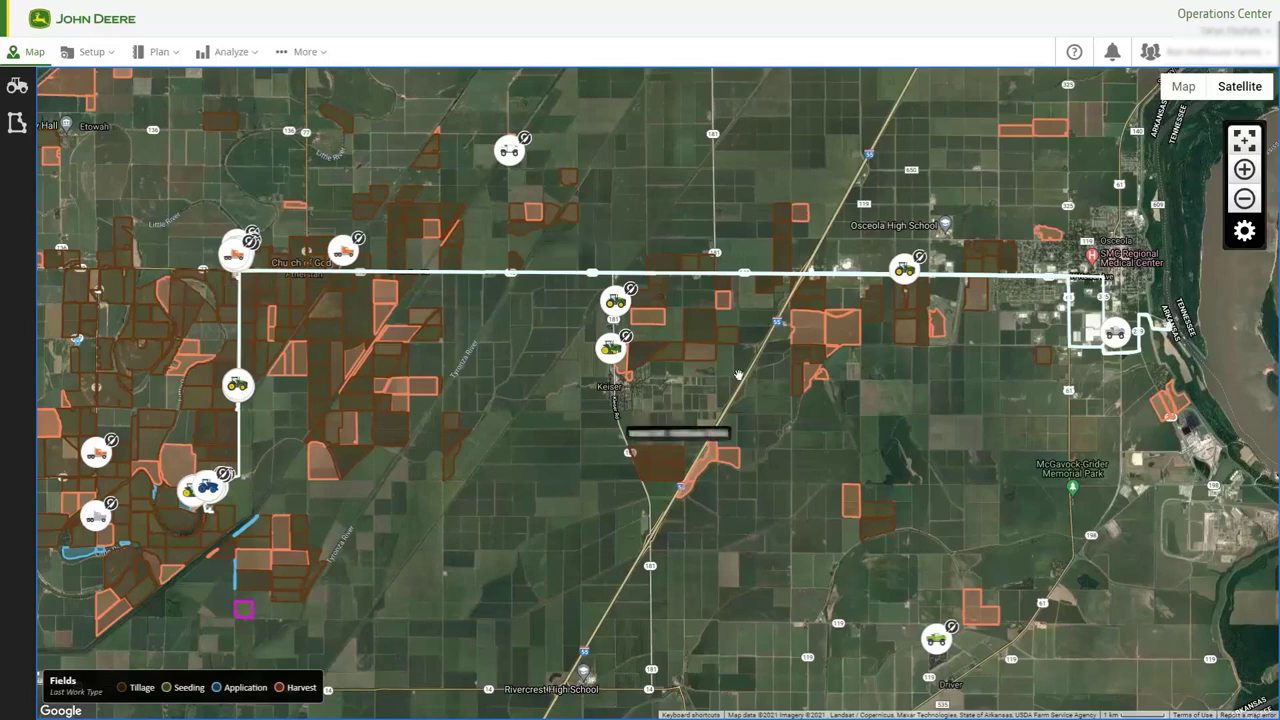
click(12, 90)
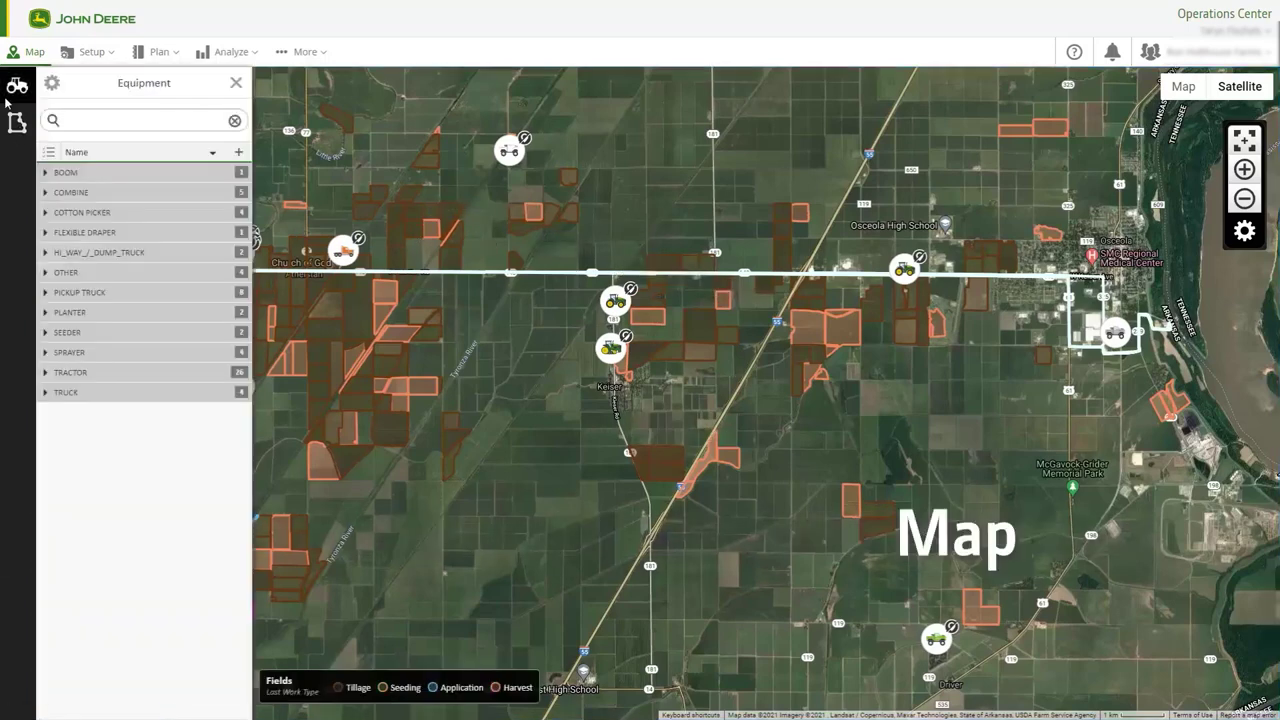
click(76, 122)
text(semi)
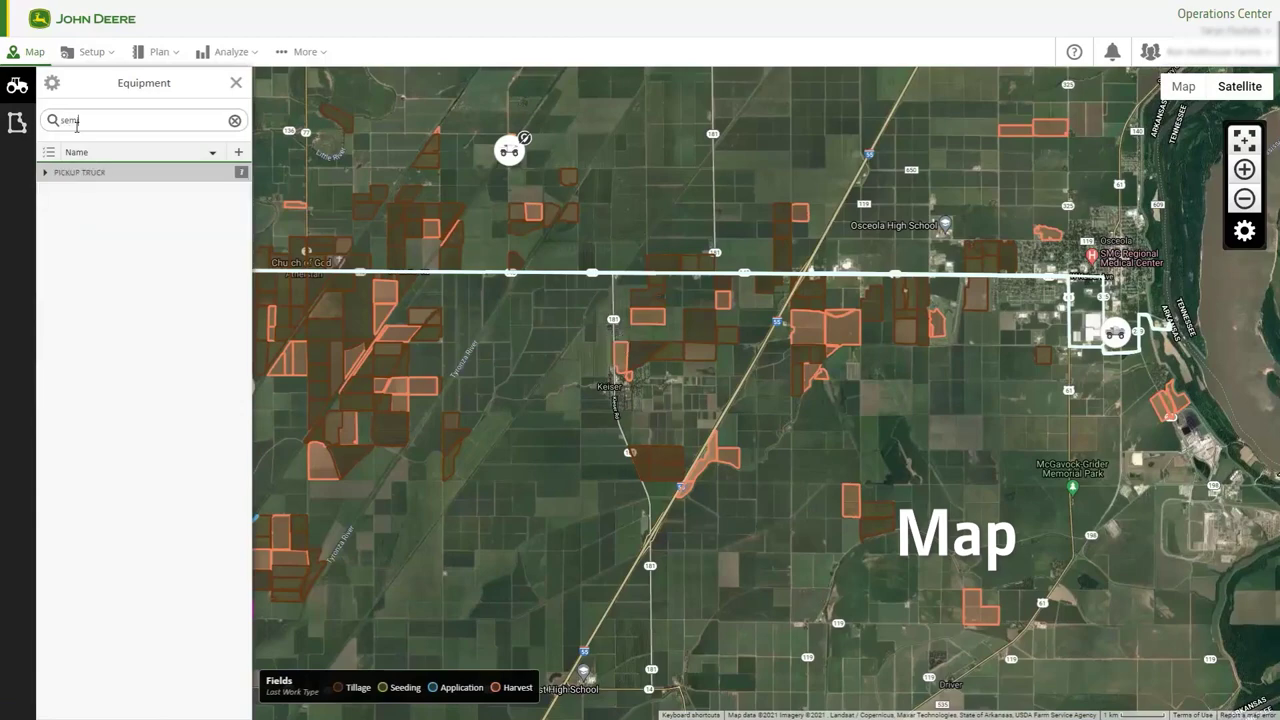
click(88, 172)
click(100, 198)
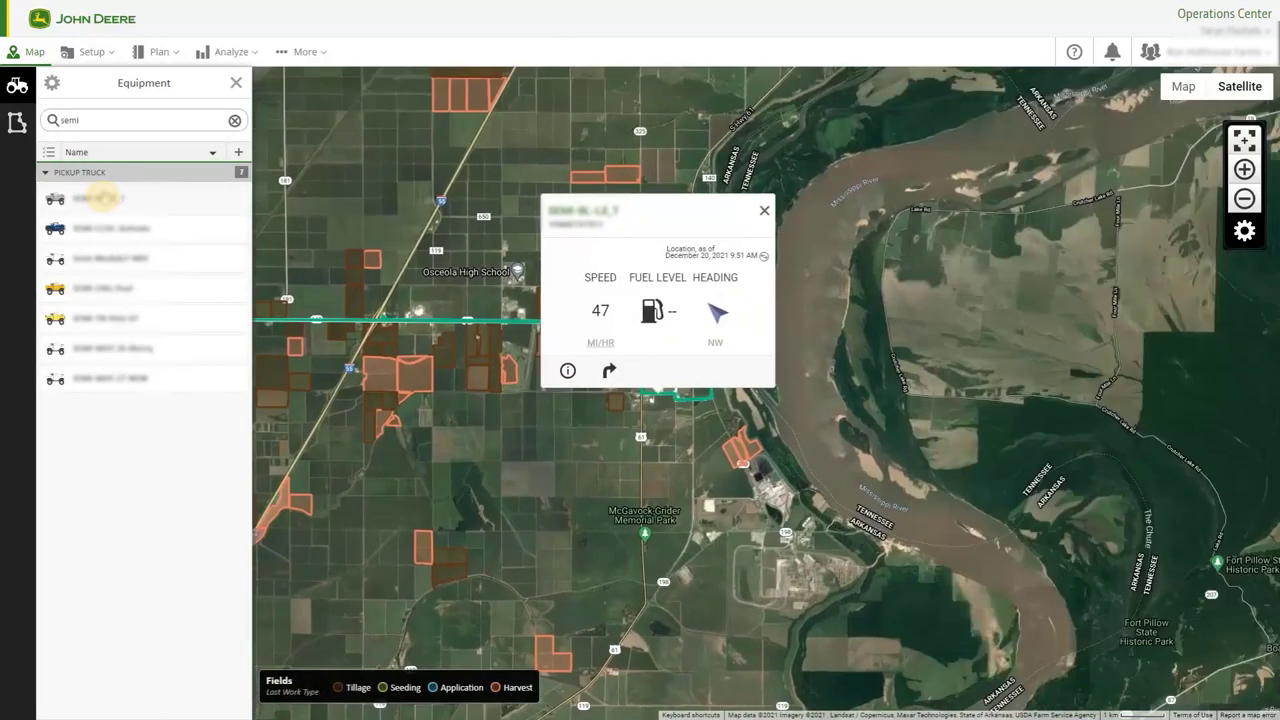
click(236, 82)
drag(610, 484, 767, 455)
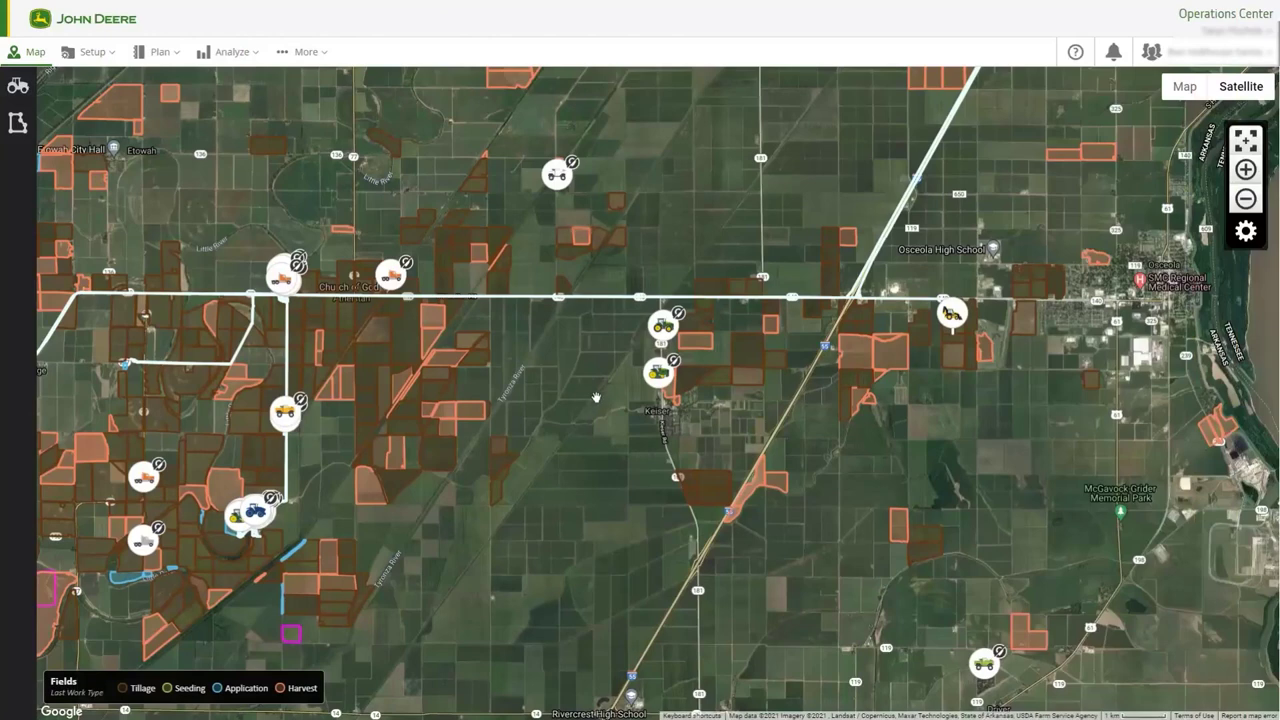
Select the Keiser tractor and show its Location History layer for October 10, 2021
click(652, 384)
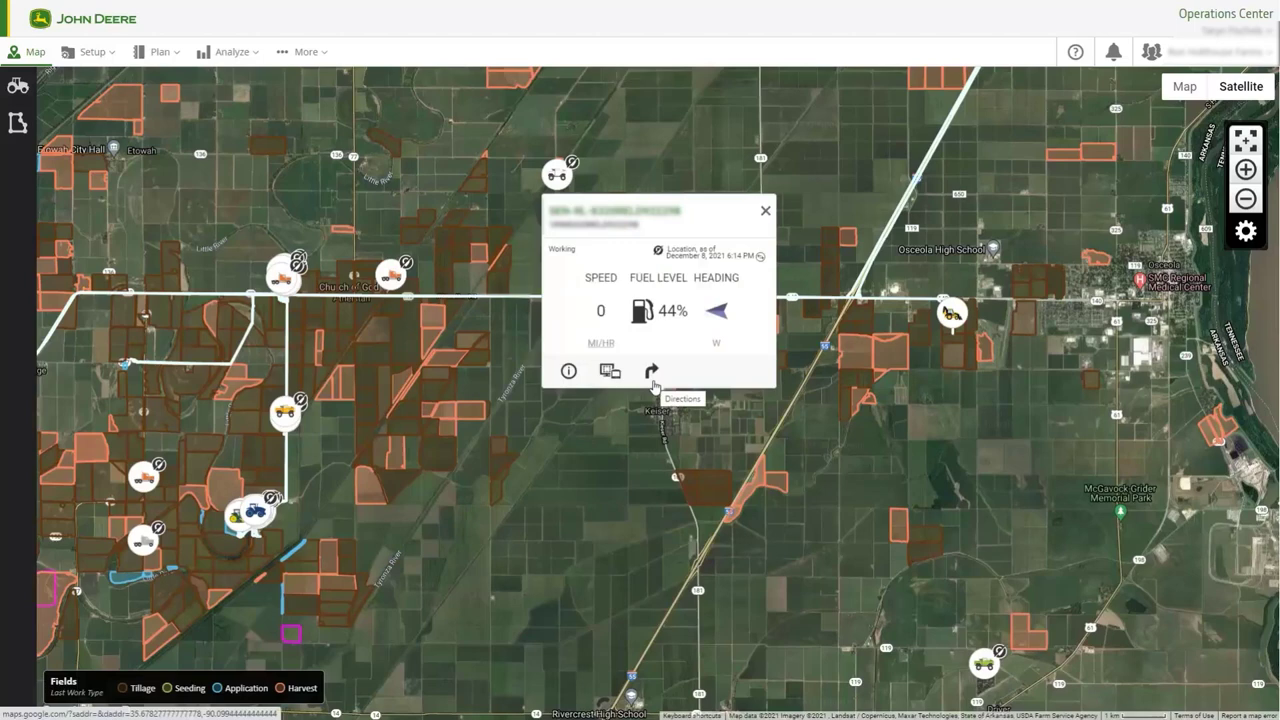
click(1253, 238)
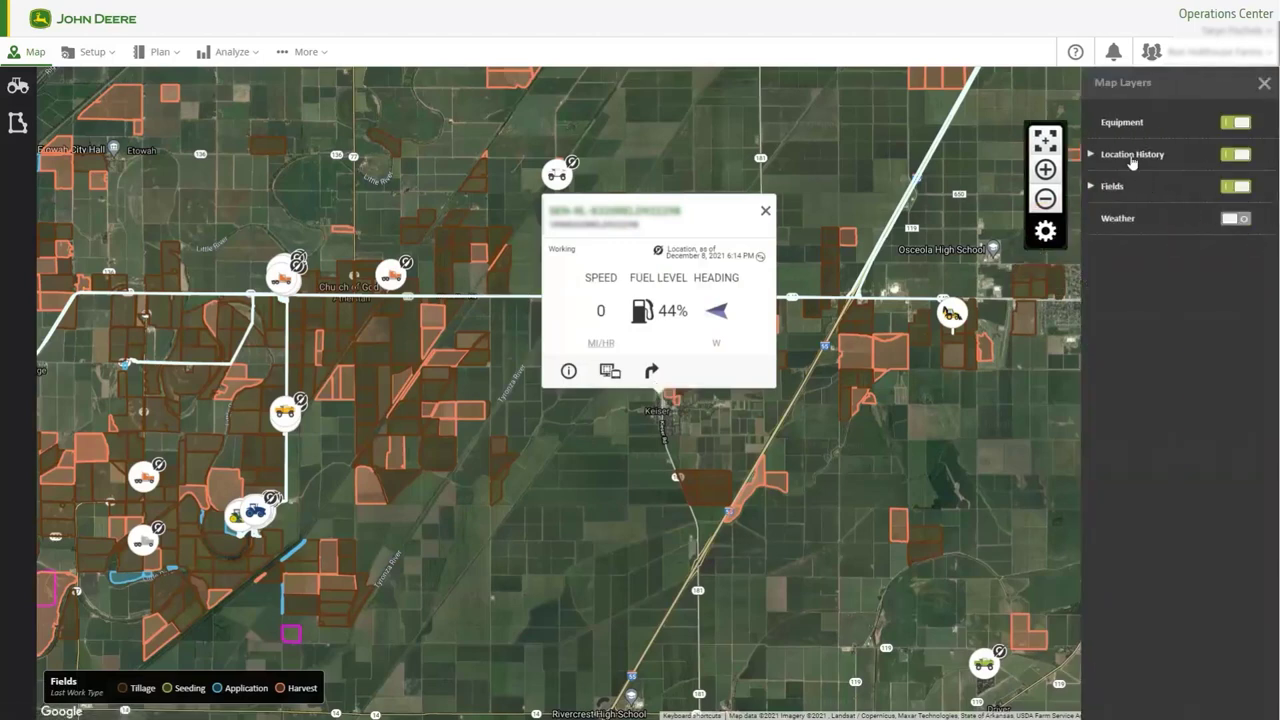
click(1132, 155)
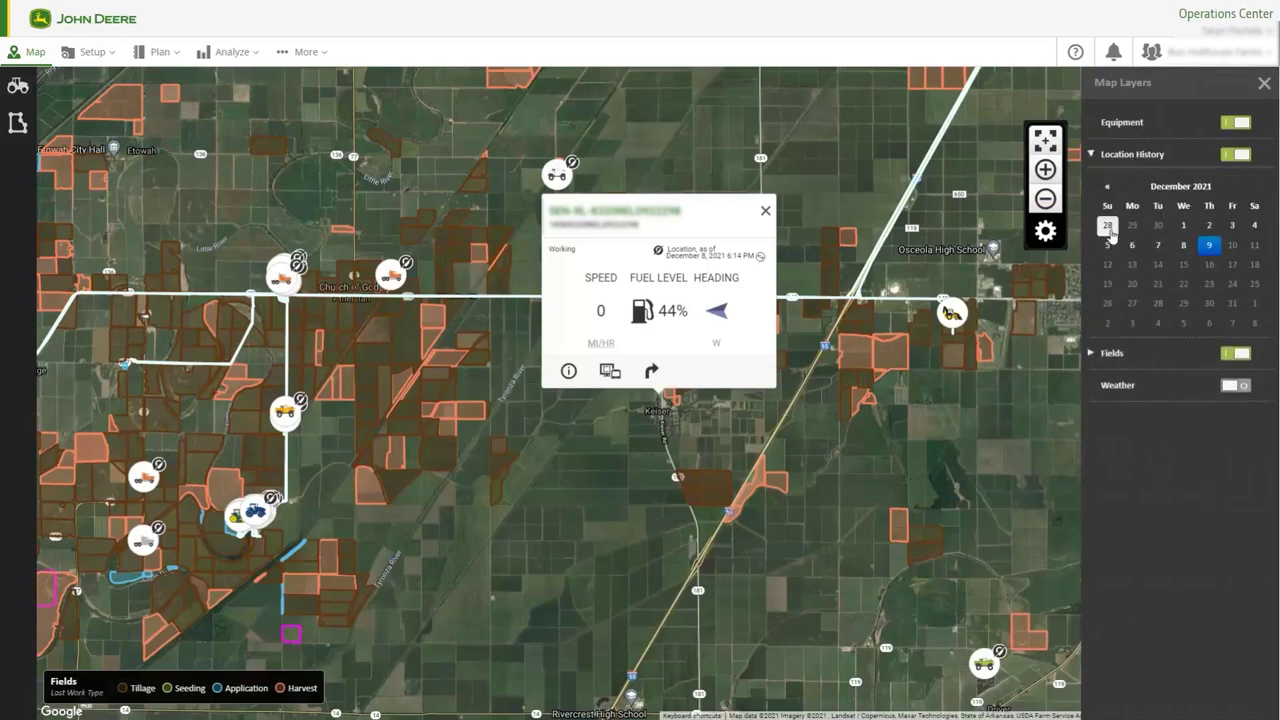
click(1107, 186)
click(1107, 186)
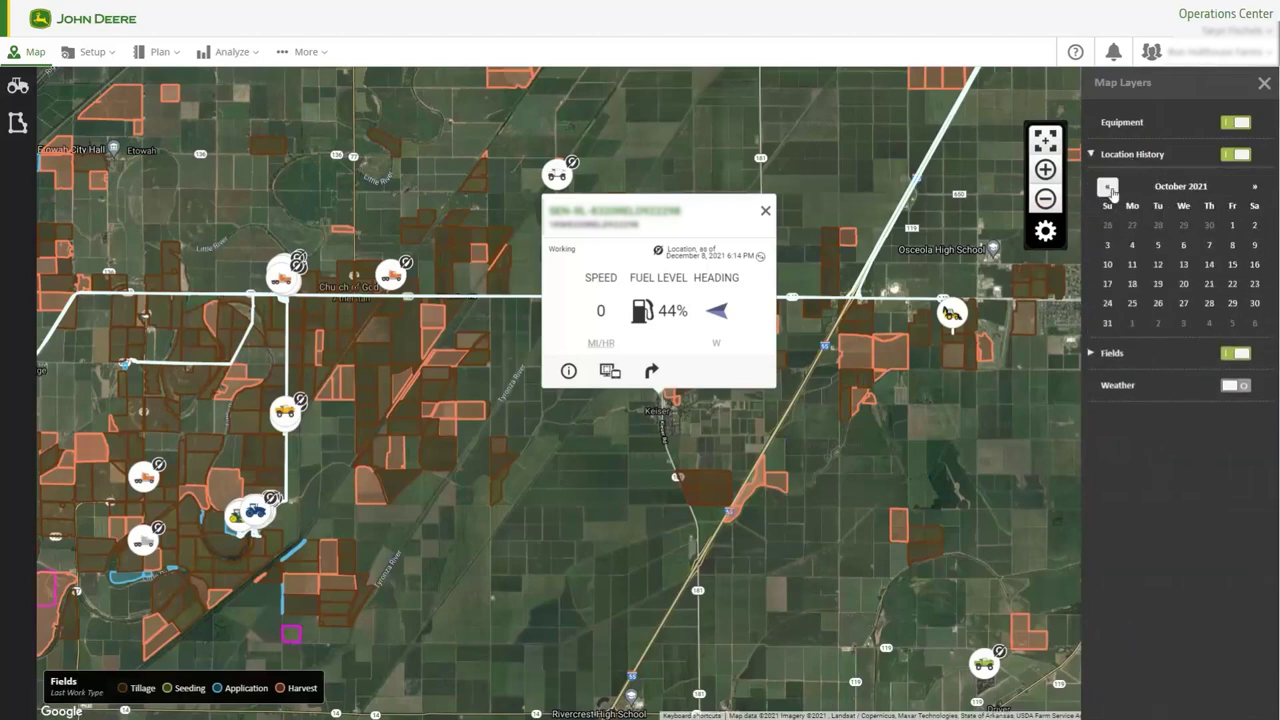
click(1109, 264)
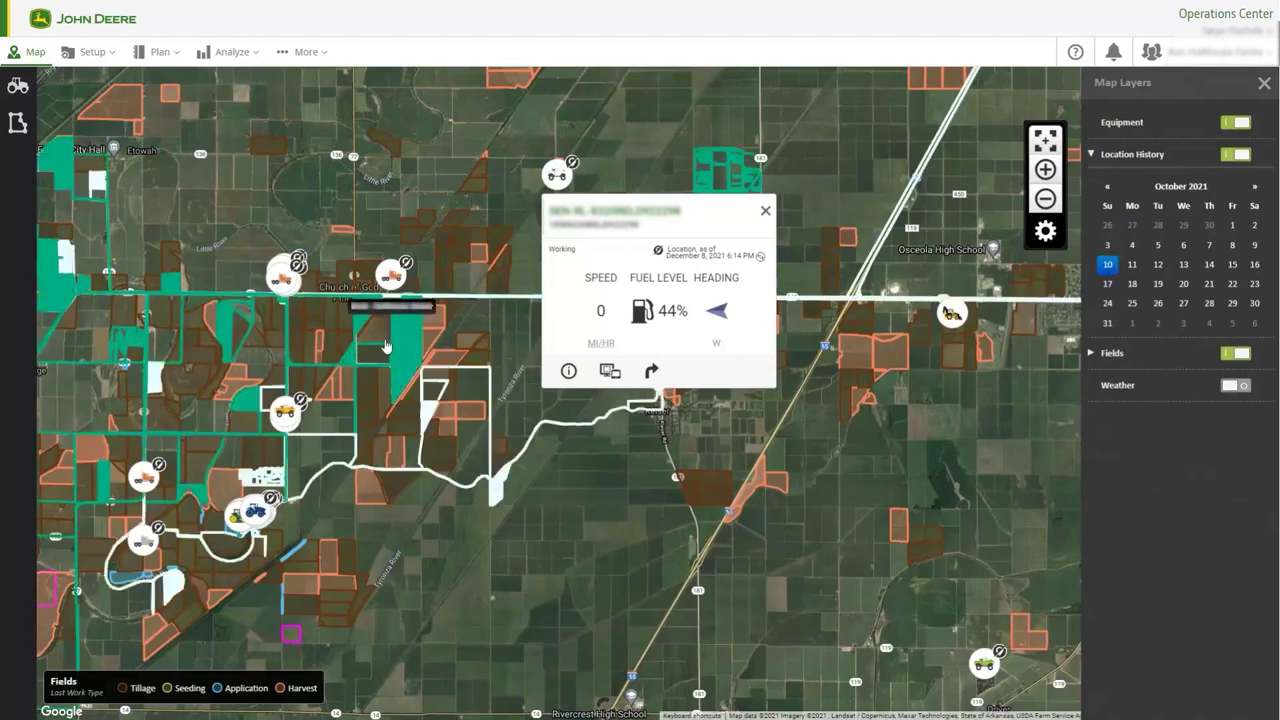
Zoom in on the history paths and open Help > Help Documentation
scroll(395, 348, up, 1)
scroll(395, 348, up, 1)
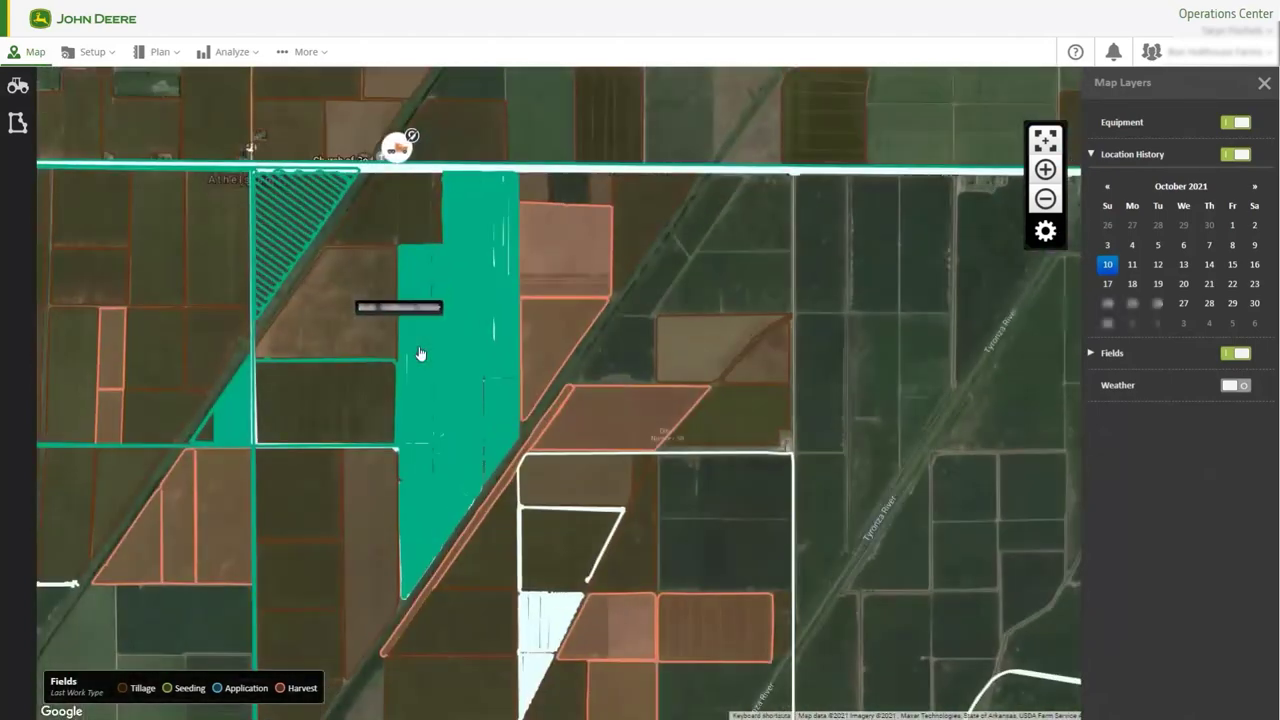
click(1077, 60)
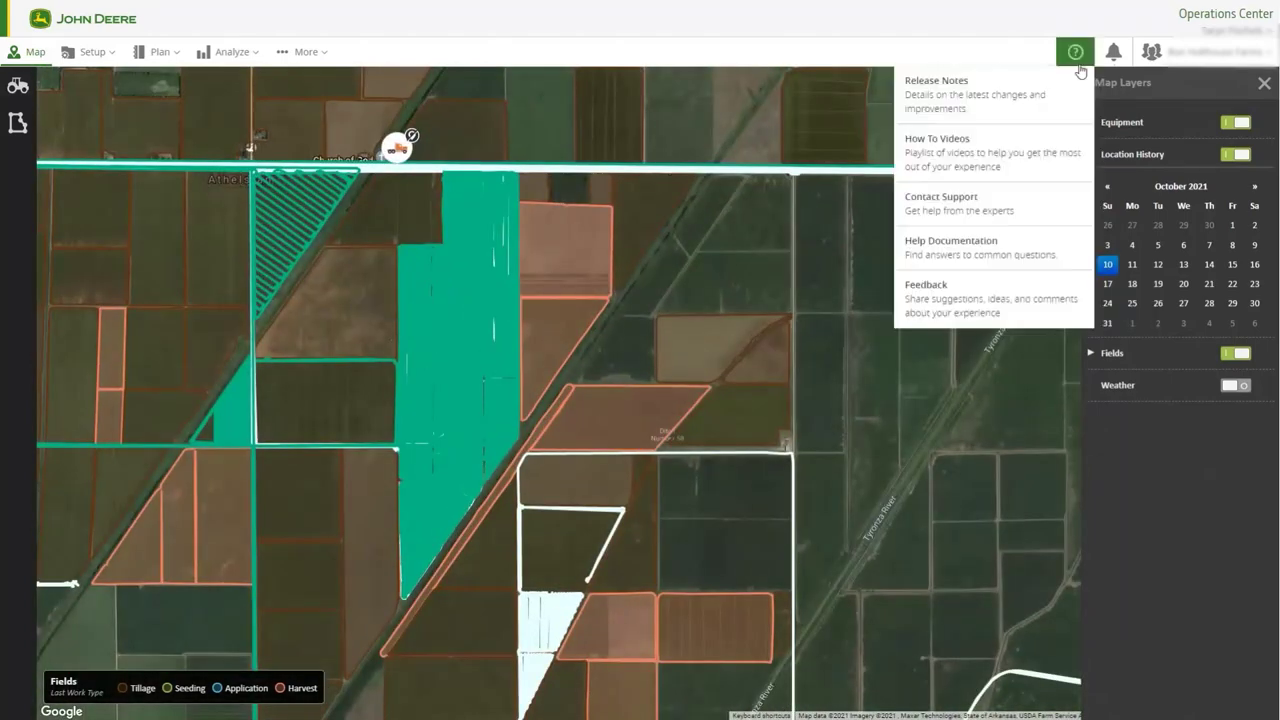
click(1032, 252)
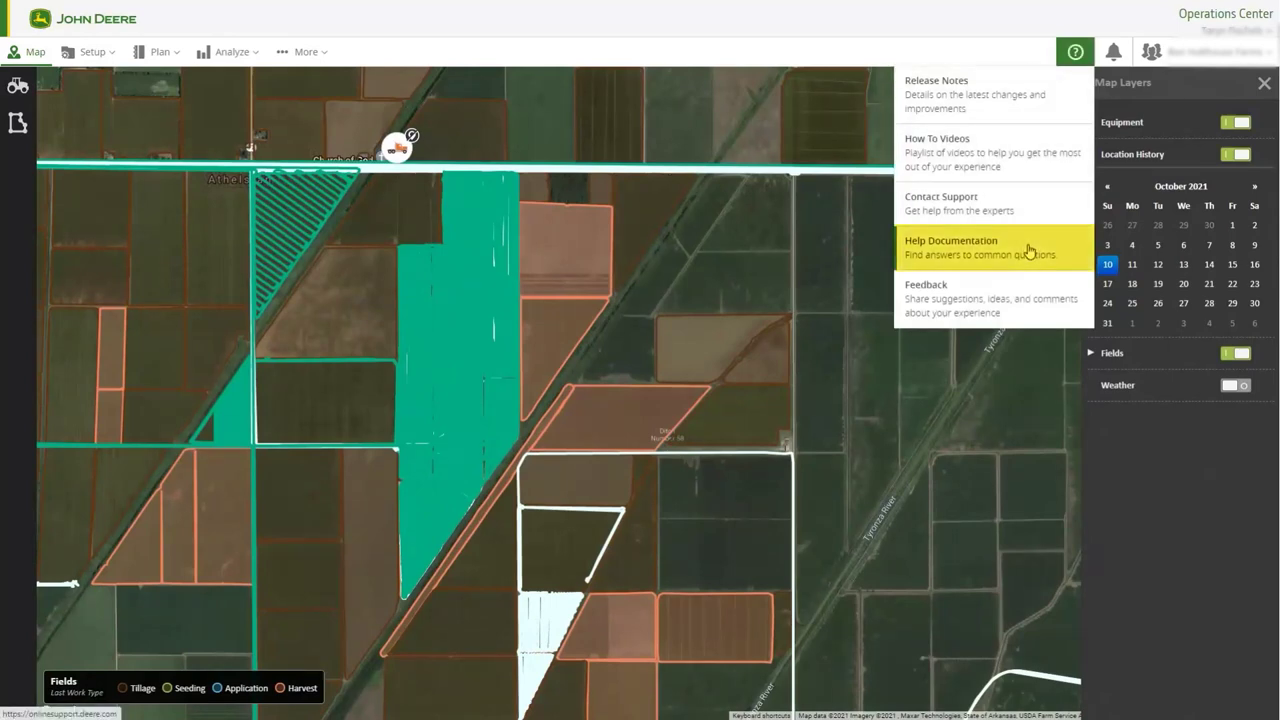